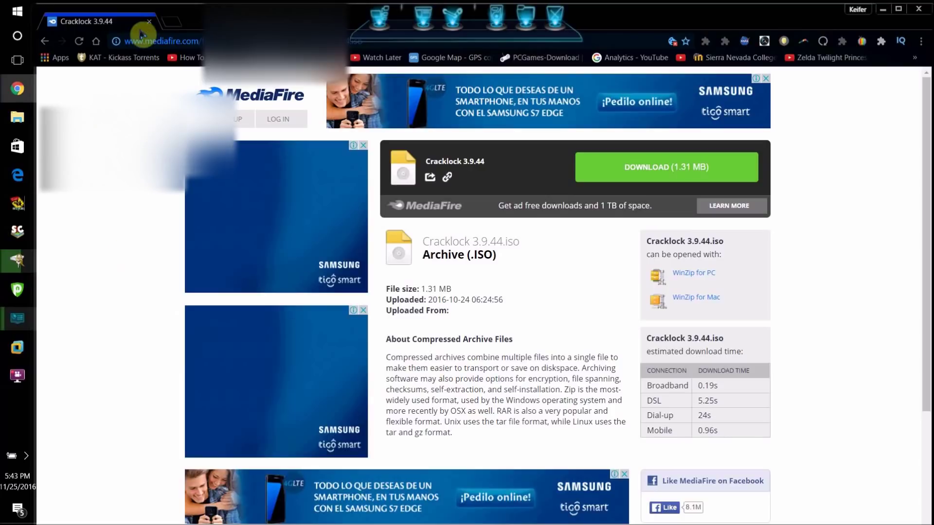
# Step: Select the web address of the Cracklock 3.9.44.iso MediaFire page in Chrome
pyautogui.click(175, 41)
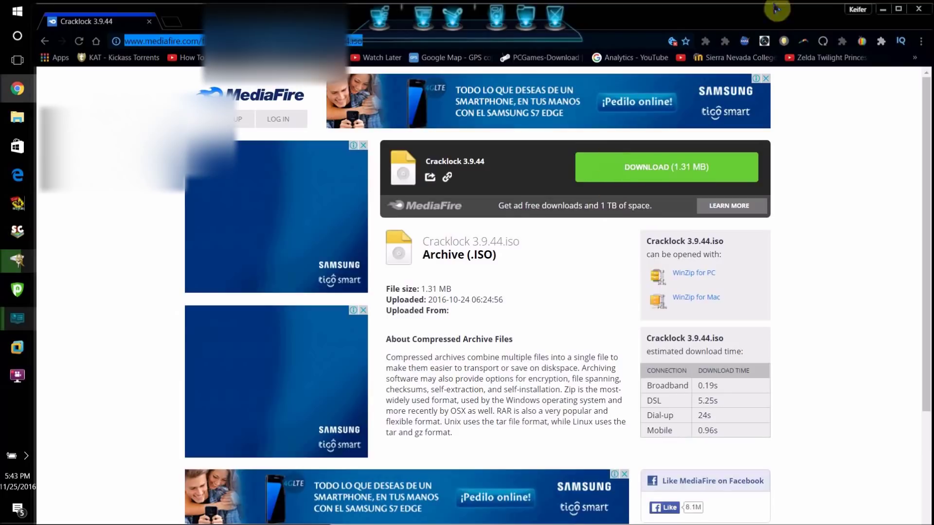
# Step: Open the Cracklock 3.9.44.iso image on the desktop in PowerISO
pyautogui.click(880, 10)
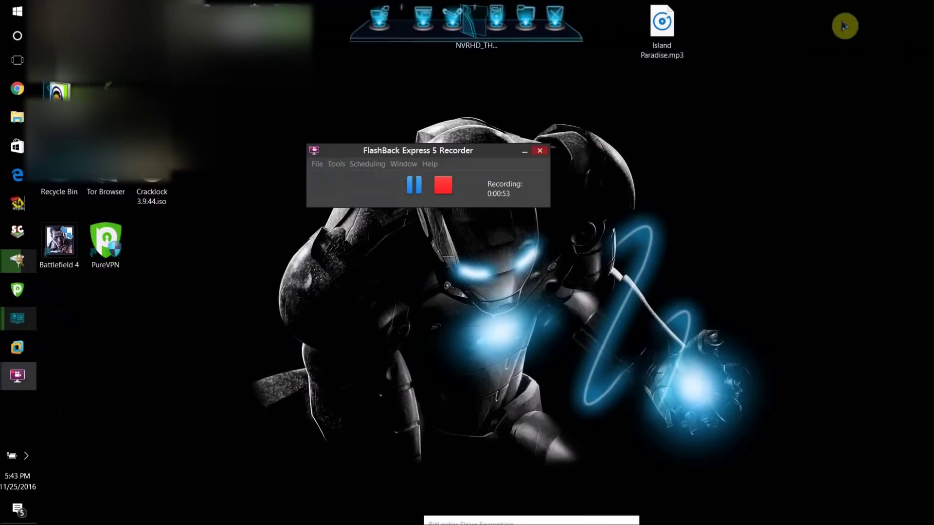
pyautogui.click(152, 203)
pyautogui.doubleClick(151, 202)
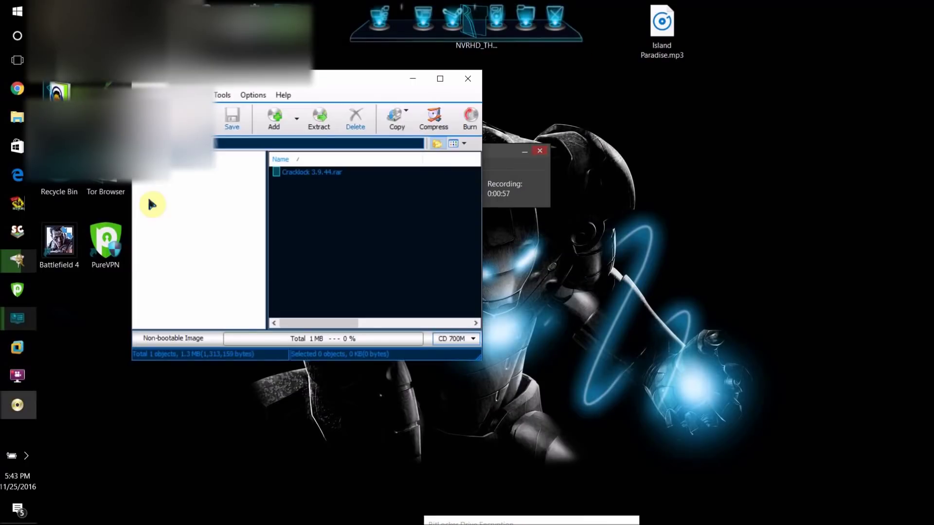
# Step: Extract Cracklock 3.9.44.rar from the image to the Desktop and close PowerISO
pyautogui.click(319, 122)
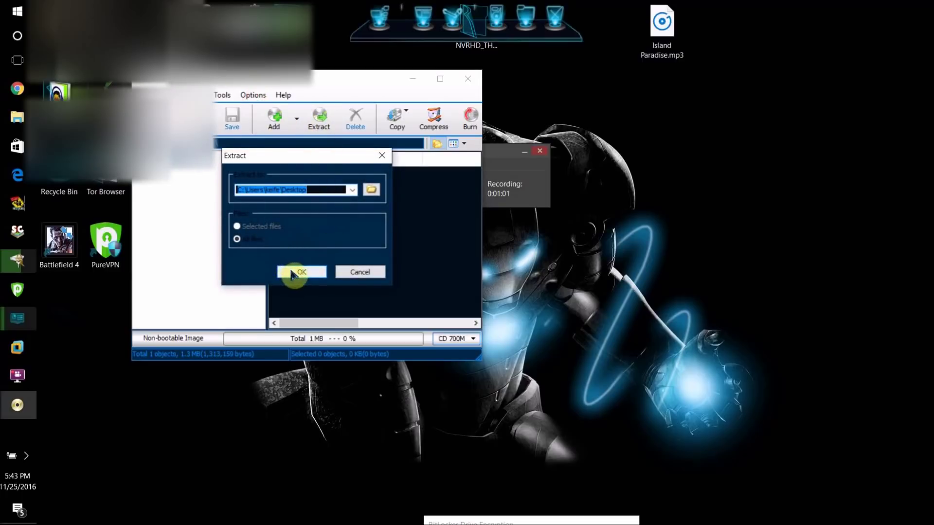
pyautogui.click(234, 223)
pyautogui.press('Return')
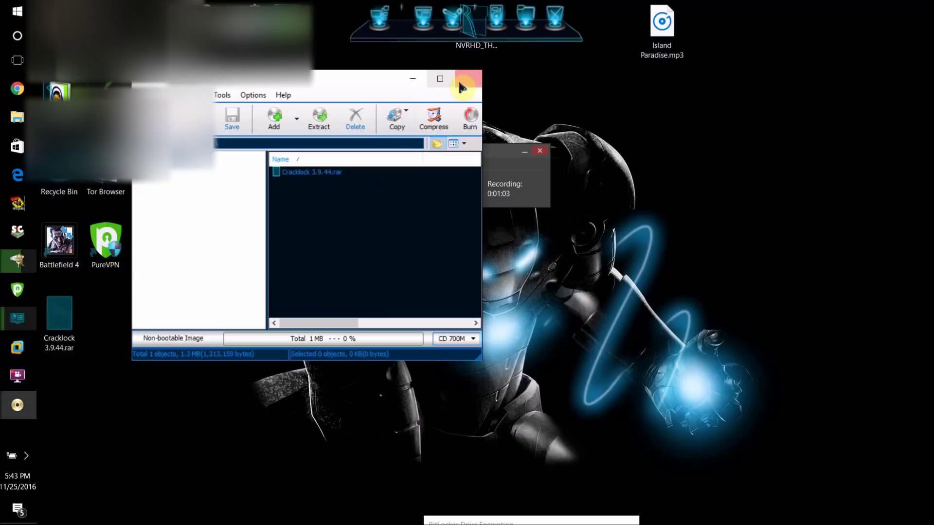
pyautogui.click(467, 78)
pyautogui.click(63, 332)
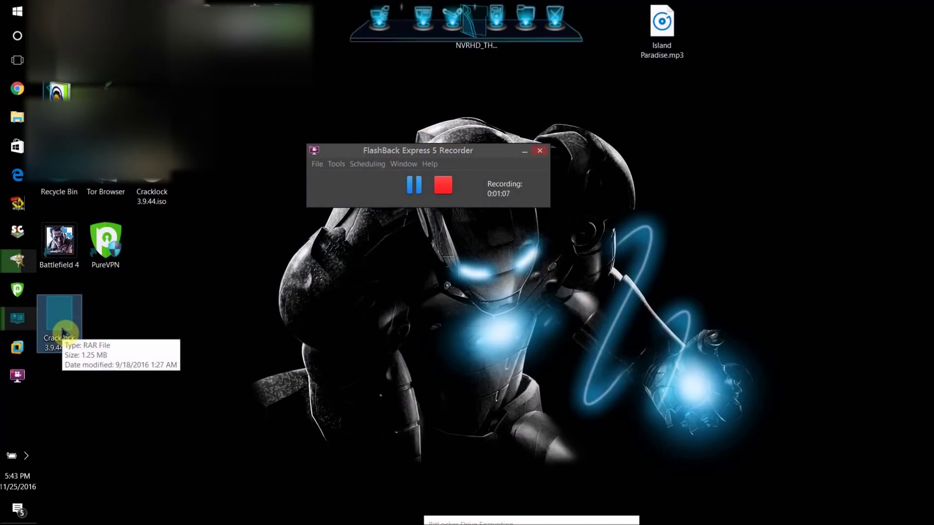
# Step: Unpack Cracklock 3.9.44.rar with WinRAR into a 'Cracklock 3.9.44' folder
pyautogui.rightClick(63, 332)
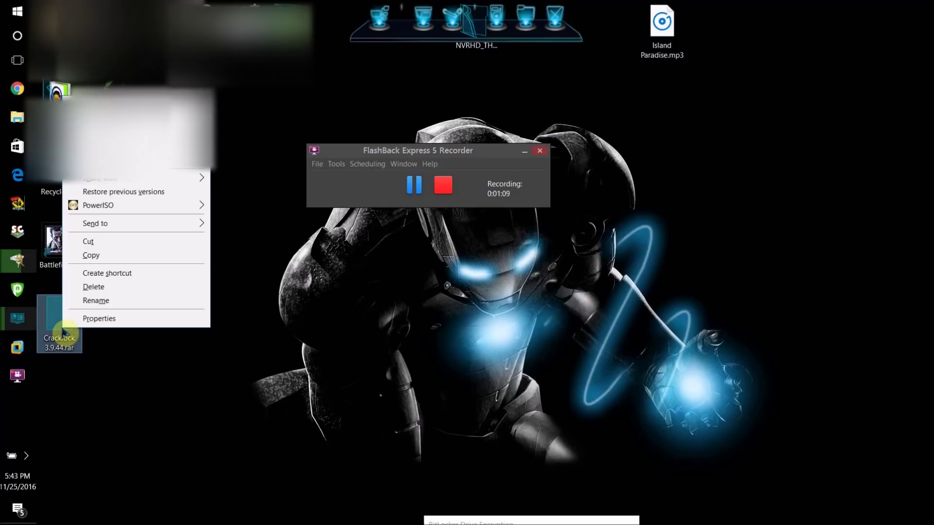
pyautogui.moveTo(175, 116)
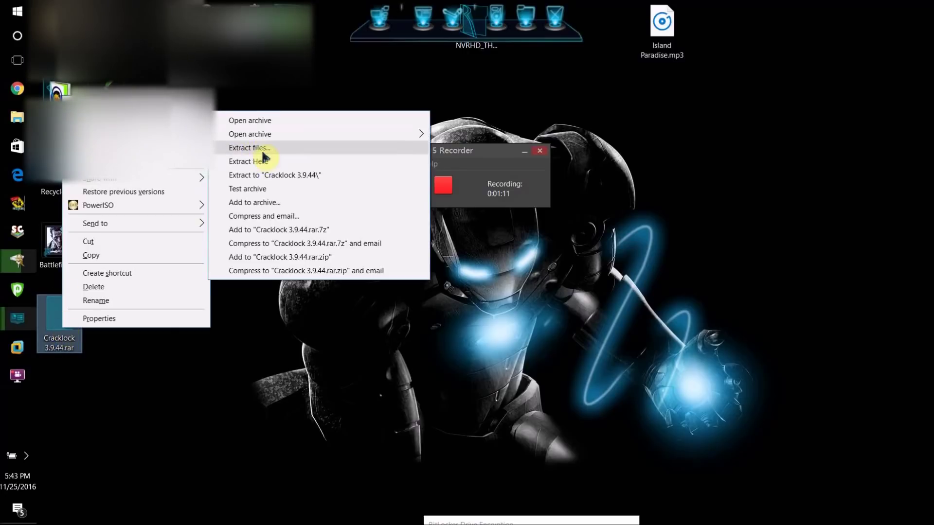
pyautogui.click(271, 176)
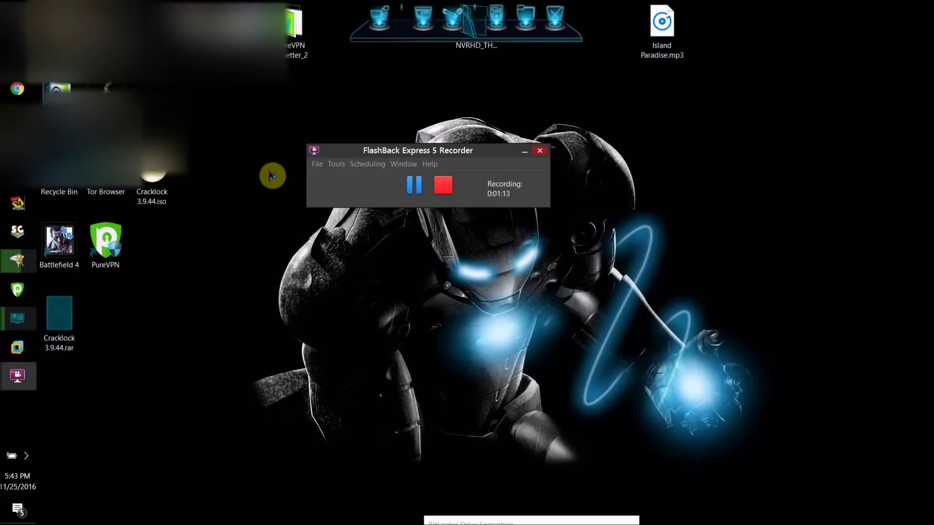
# Step: Inspect the new folder's Cracklock.3.9.44.exe and support us.txt, then close it
pyautogui.doubleClick(59, 390)
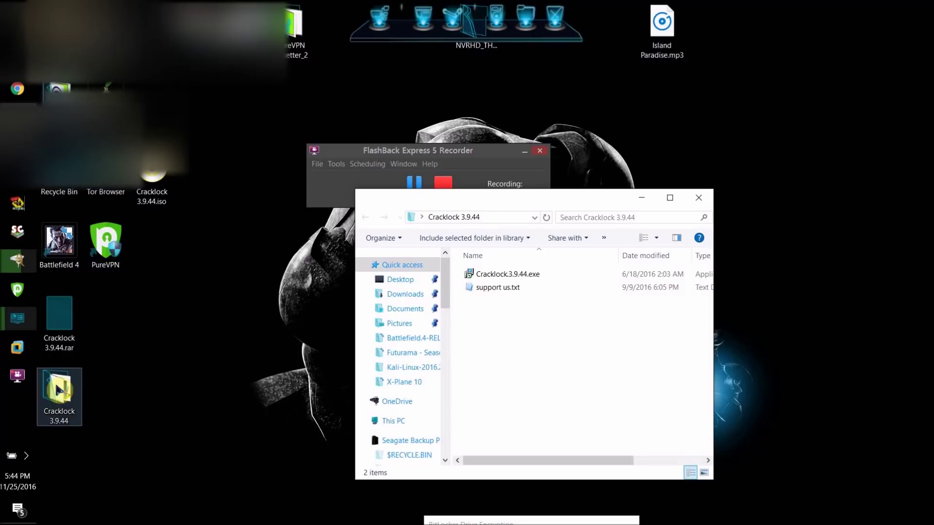
pyautogui.click(520, 275)
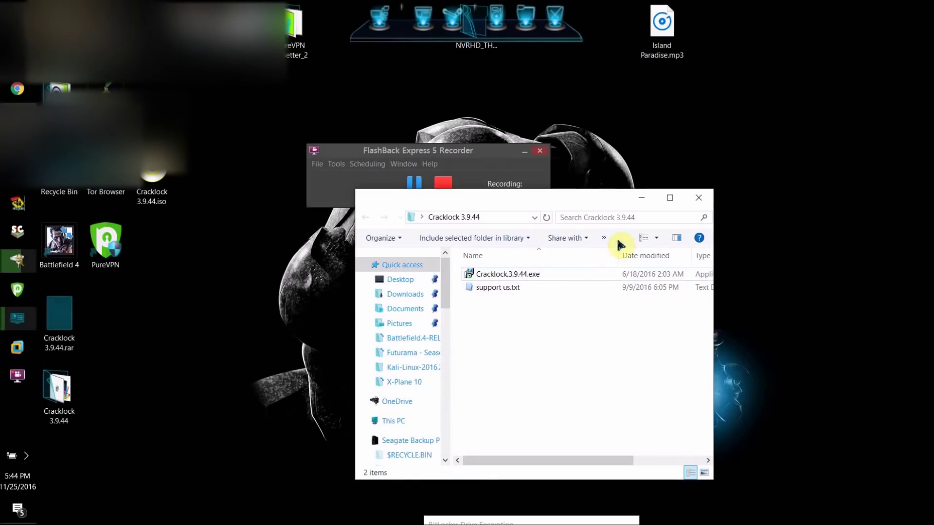
pyautogui.click(710, 201)
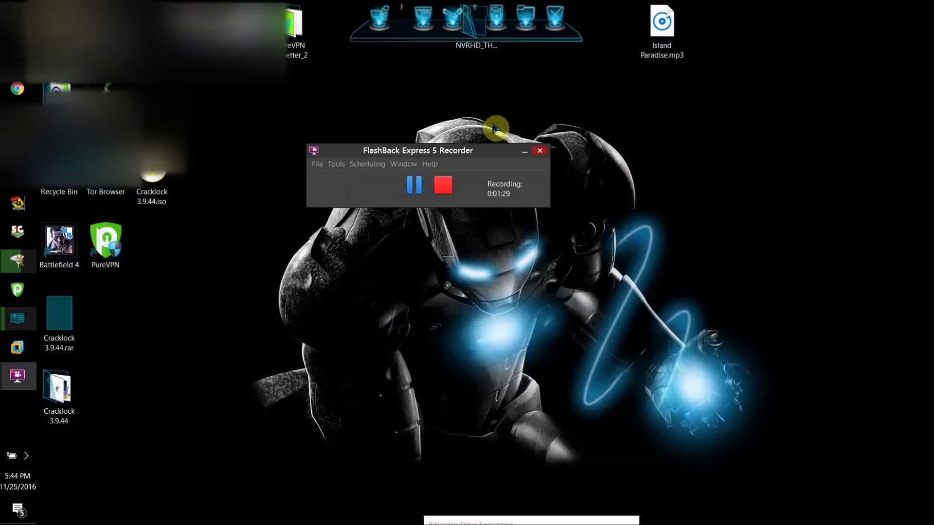
# Step: Search Start for 'crack' and launch Cracklock Manager from the results
pyautogui.click(13, 39)
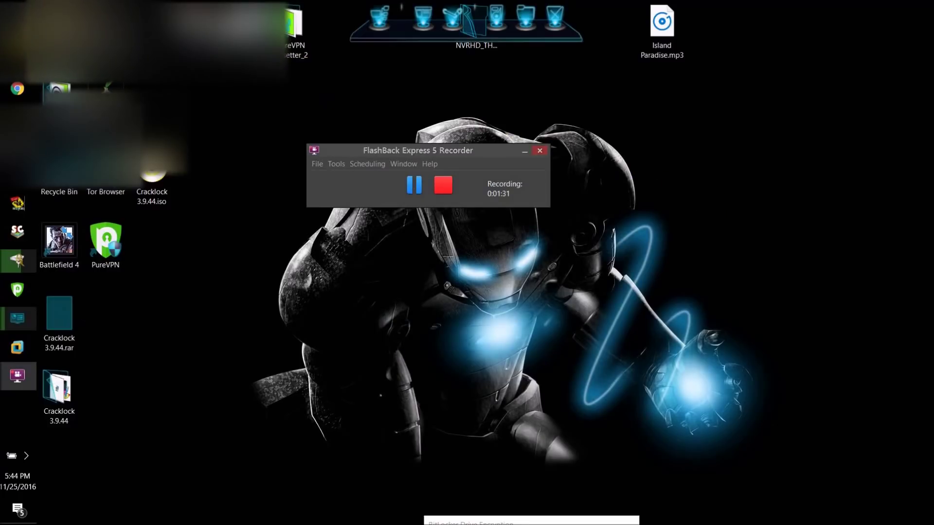
pyautogui.write('crack')
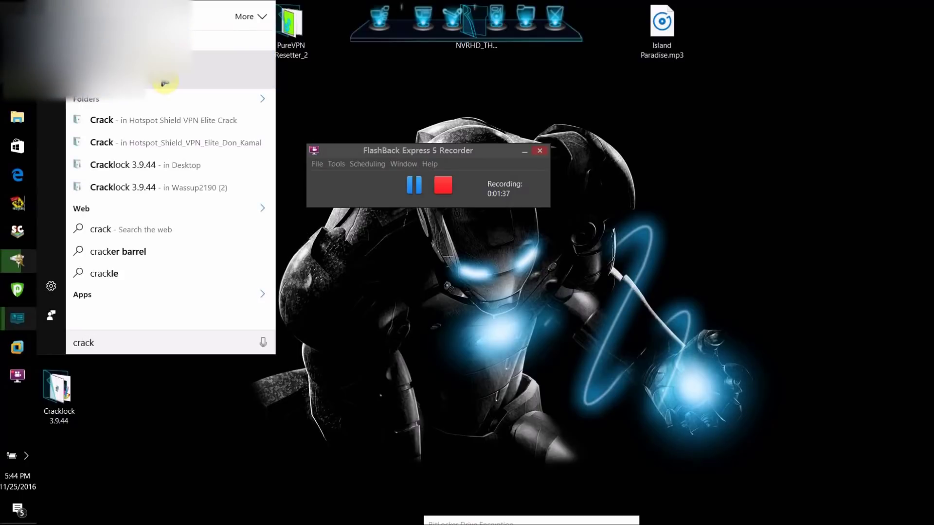
pyautogui.click(164, 83)
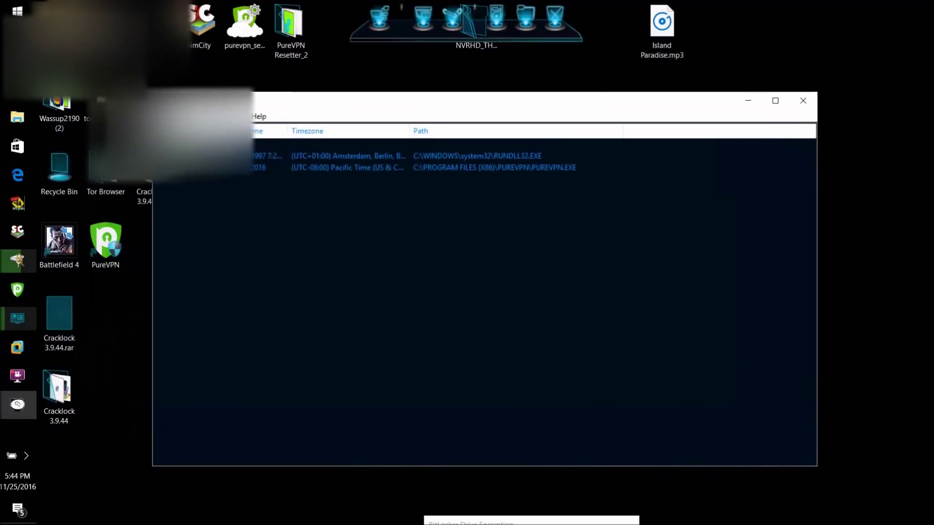
# Step: Start adding a program and browse the Open dialog to C:\Program Files
pyautogui.click(156, 118)
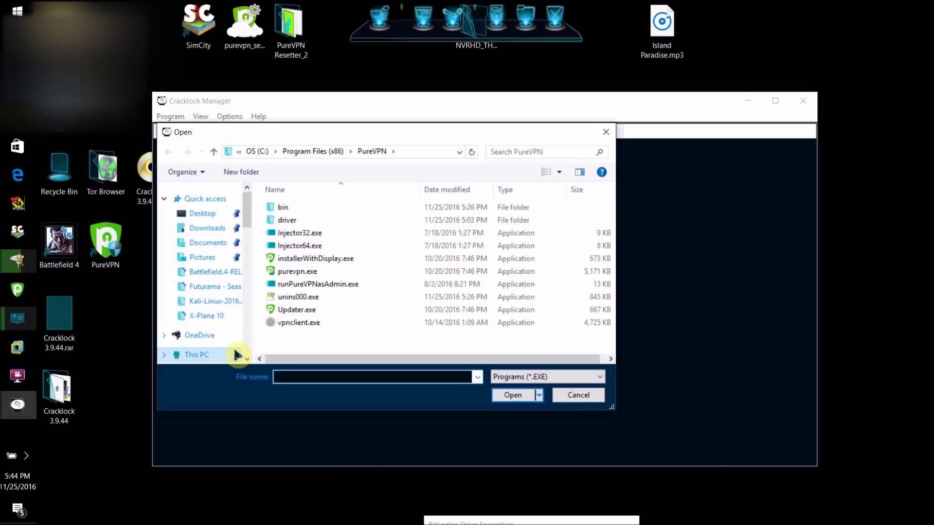
pyautogui.click(237, 355)
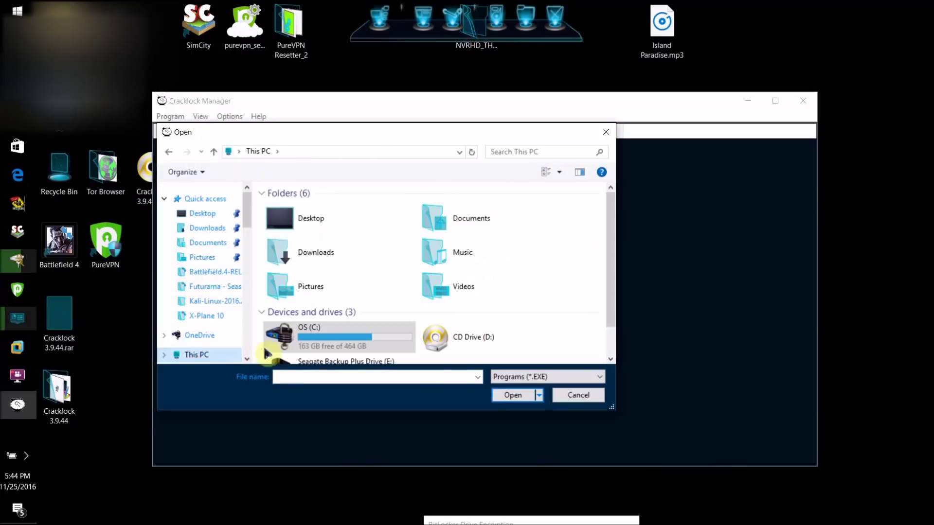
pyautogui.doubleClick(315, 351)
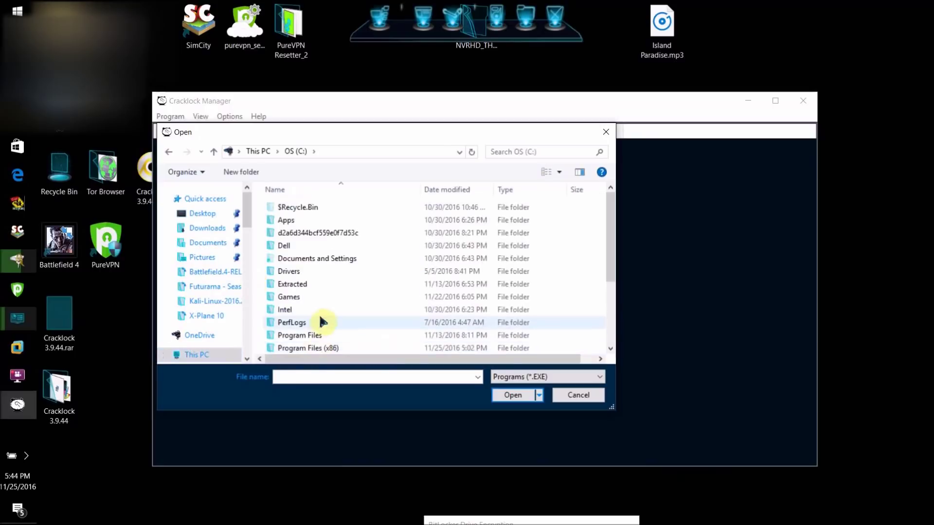
pyautogui.scroll(-3, 321, 340)
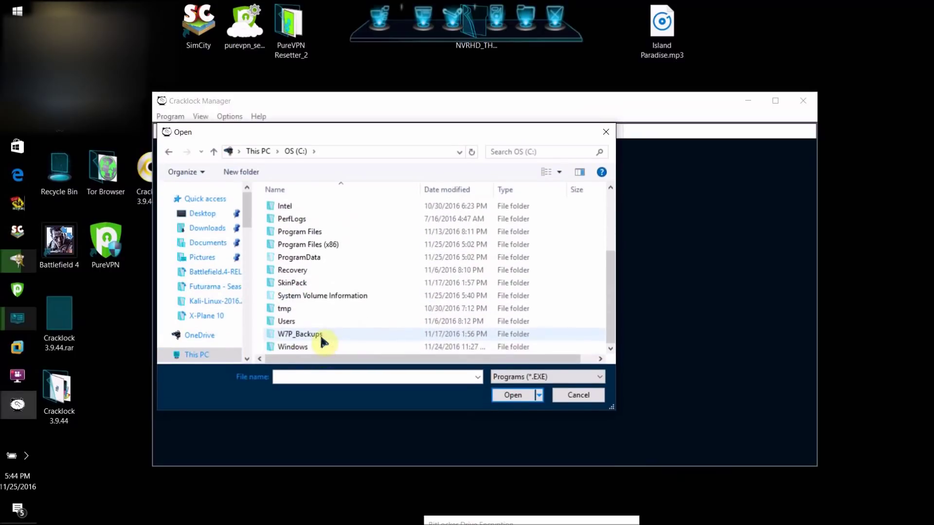
pyautogui.click(314, 235)
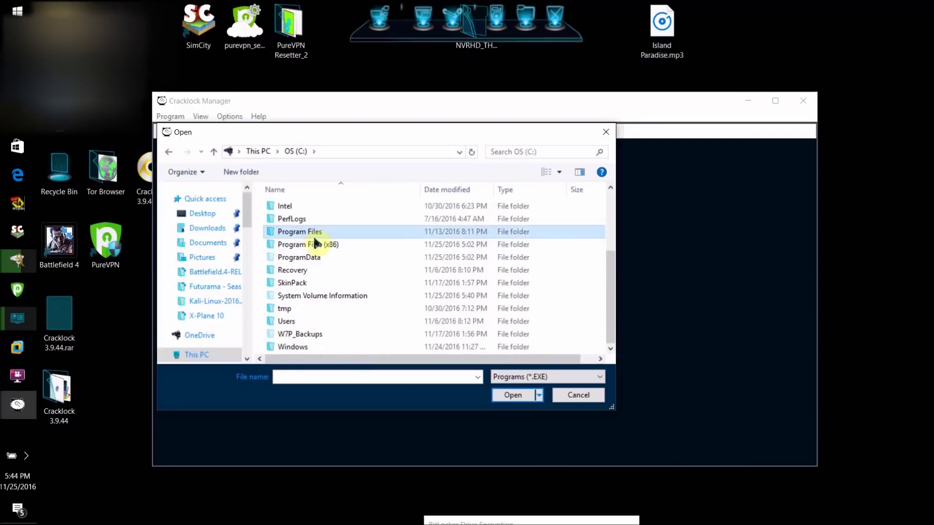
pyautogui.doubleClick(313, 234)
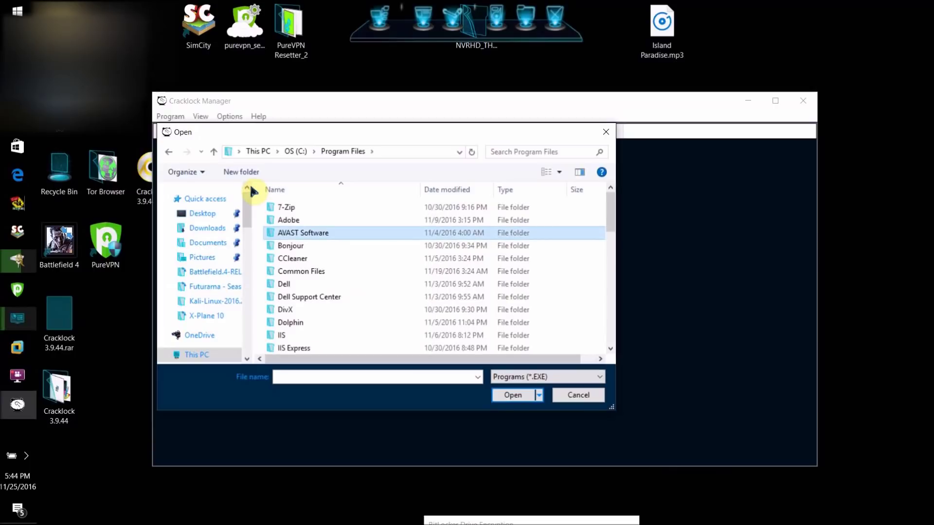
# Step: Go back to the root of C: and open the Program Files (x86) folder
pyautogui.click(538, 153)
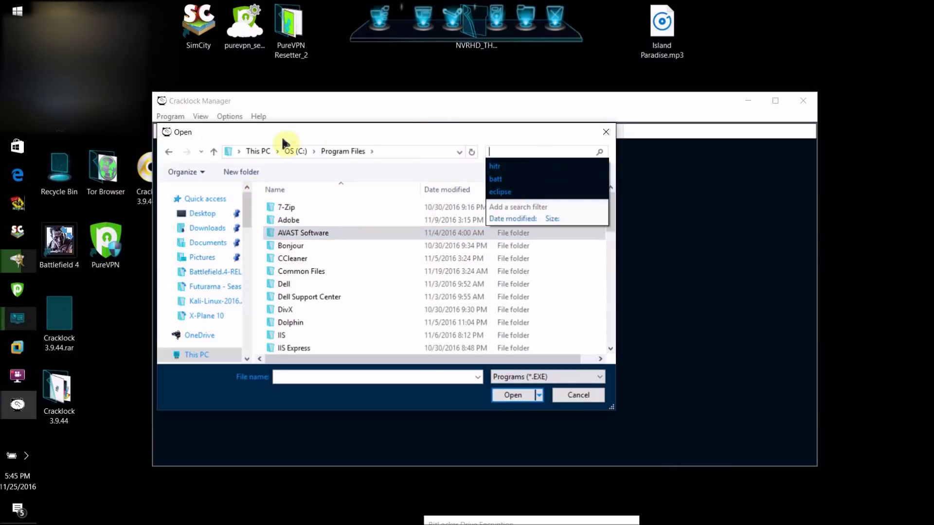
pyautogui.click(169, 151)
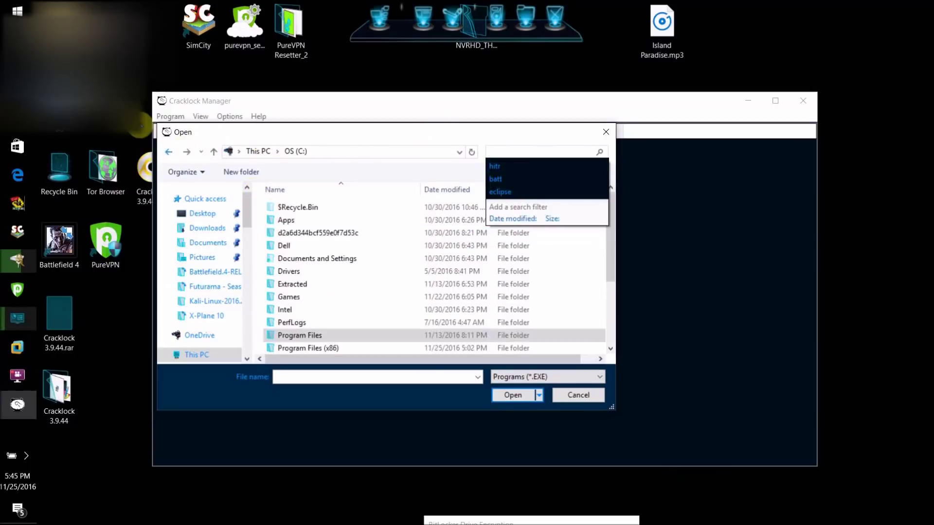
pyautogui.doubleClick(312, 348)
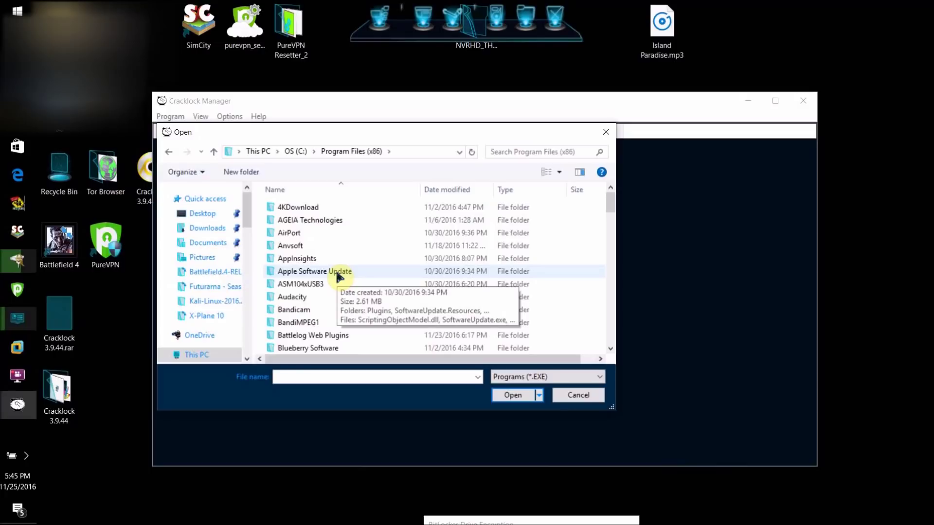
pyautogui.click(168, 152)
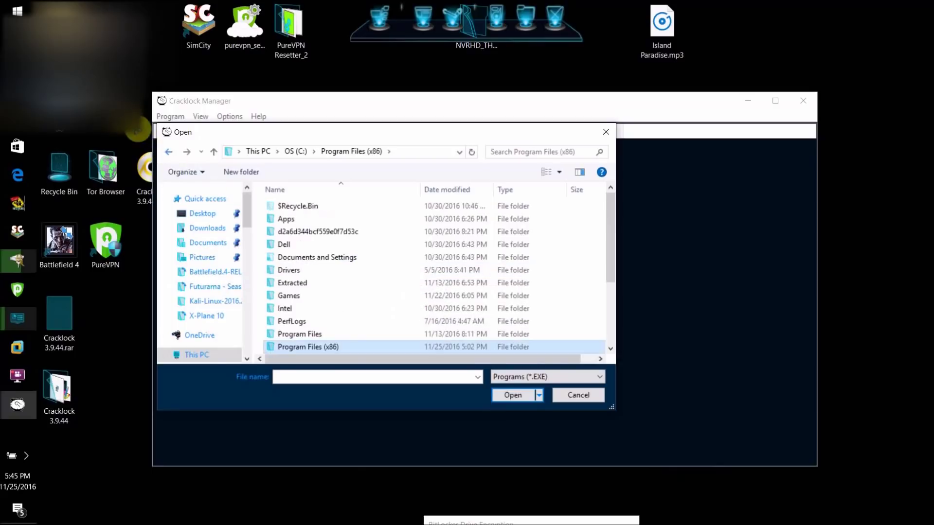
pyautogui.doubleClick(319, 344)
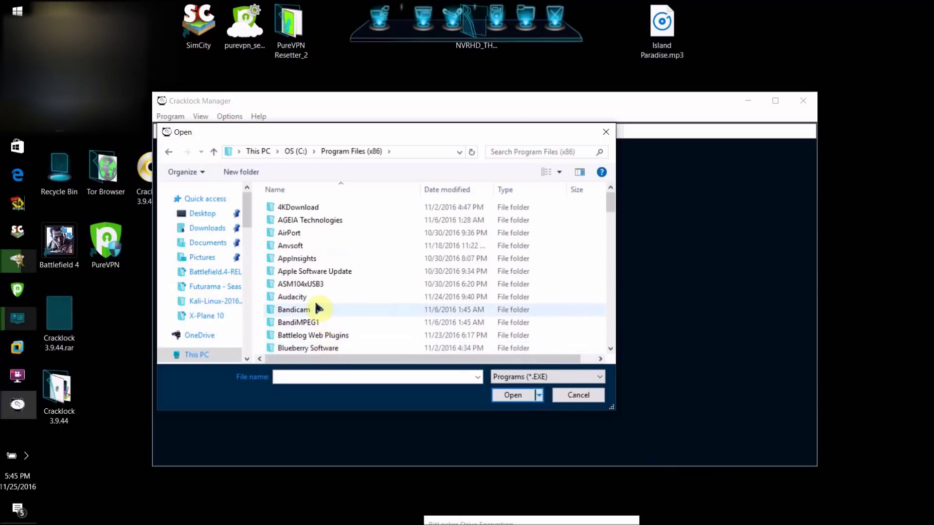
pyautogui.click(170, 151)
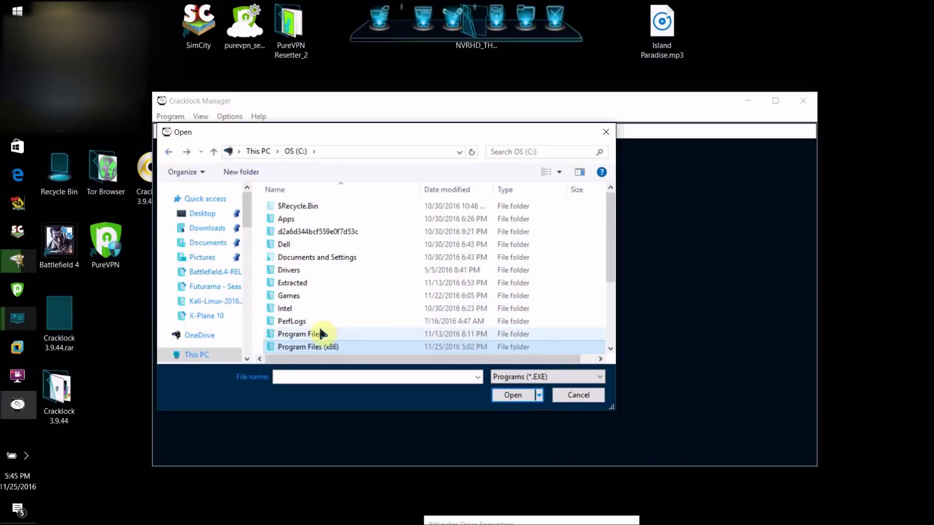
pyautogui.doubleClick(322, 346)
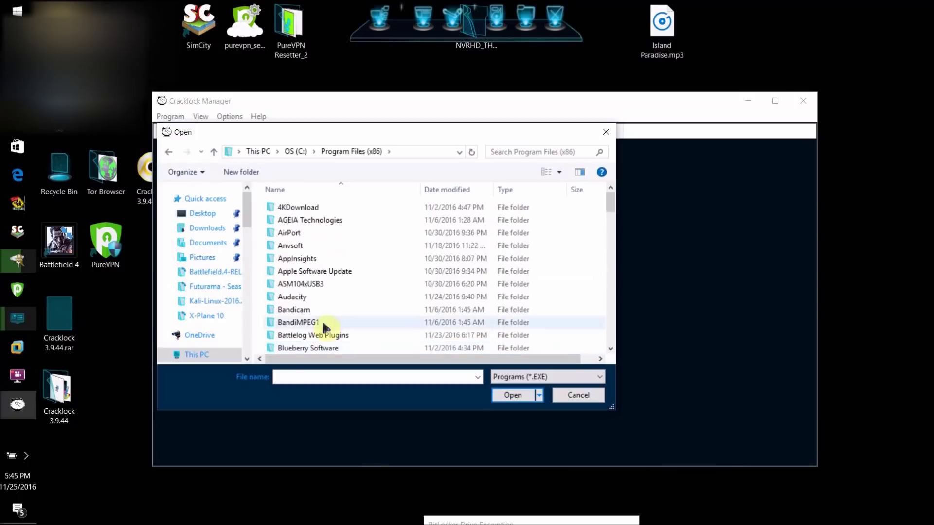
# Step: Cancel the accidental folder rename, jump to PureVPN with 'pu' and open it
pyautogui.click(329, 271)
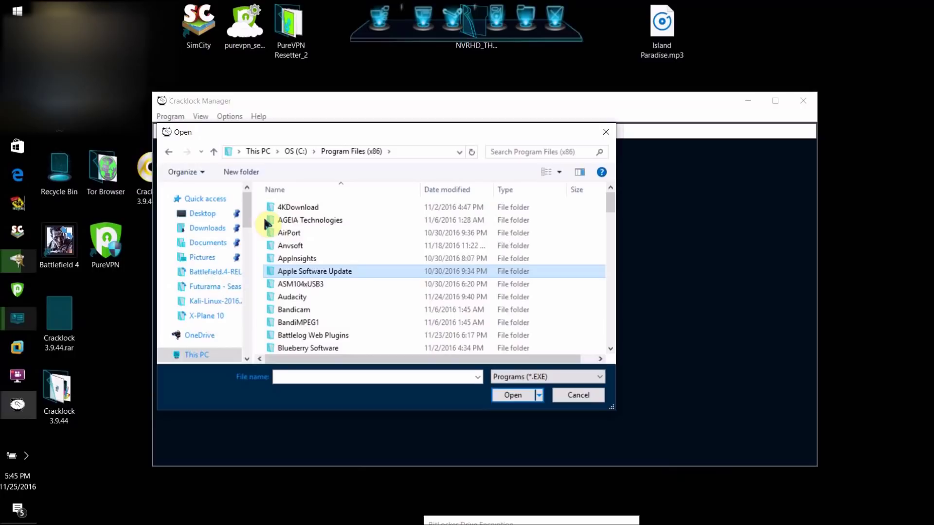
pyautogui.click(331, 272)
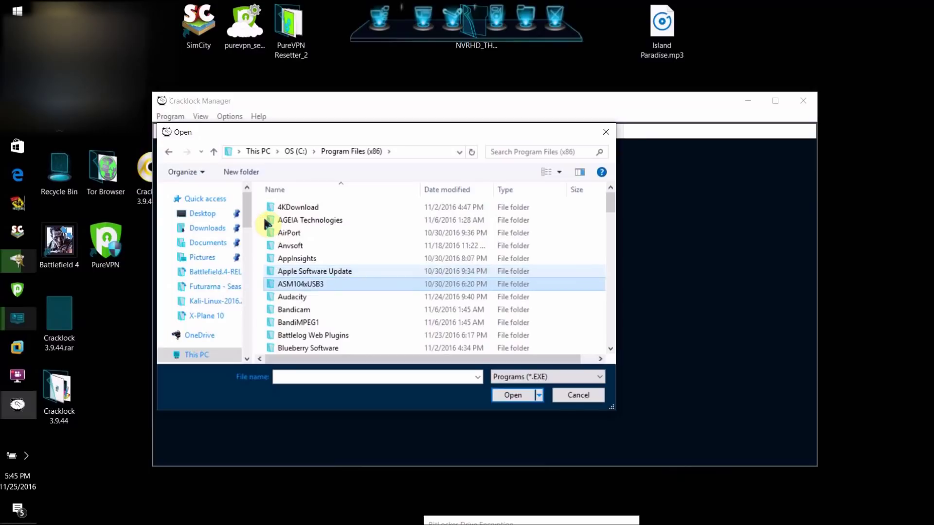
pyautogui.press('Escape')
pyautogui.write('pu')
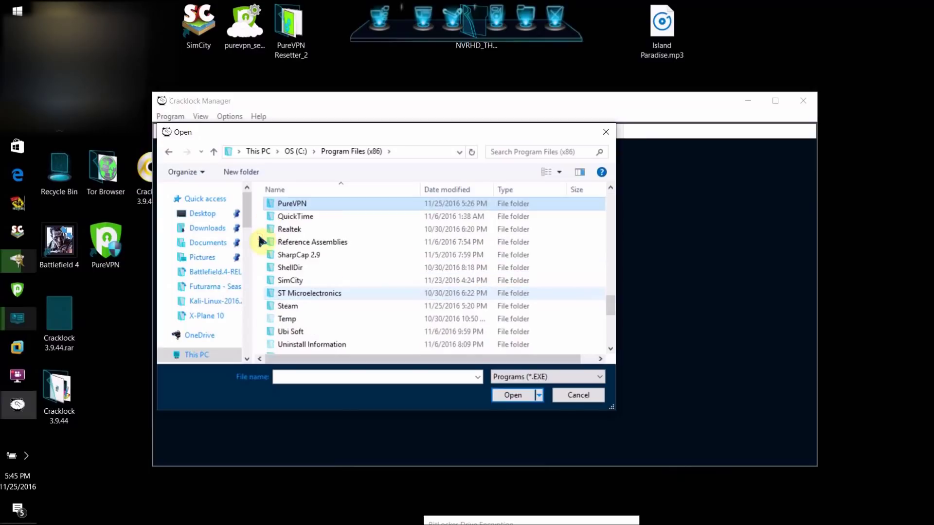
pyautogui.doubleClick(317, 203)
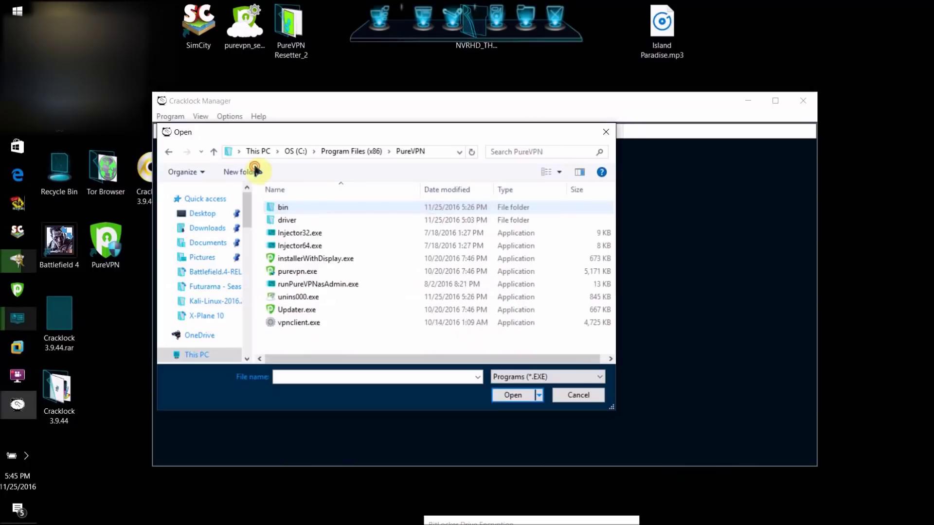
# Step: Add purevpn.exe from the PureVPN folder to Cracklock's program list
pyautogui.click(321, 271)
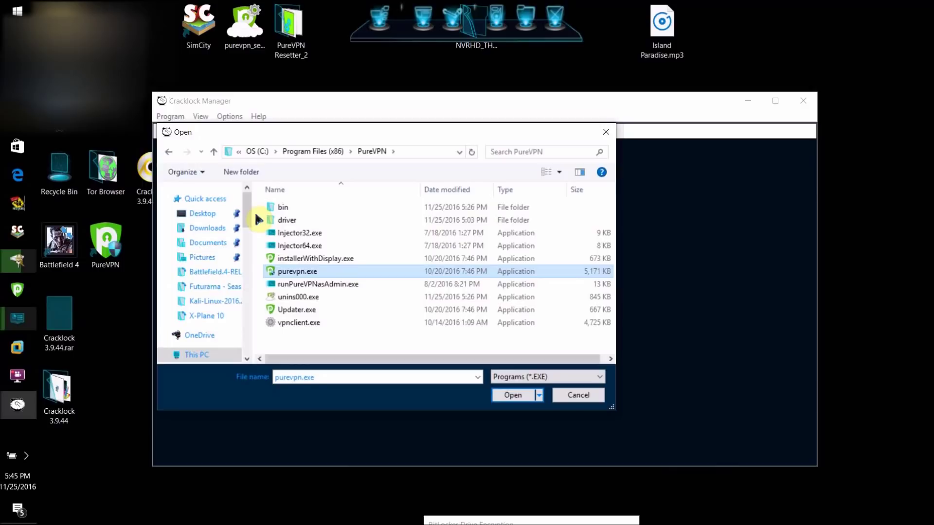
pyautogui.click(512, 395)
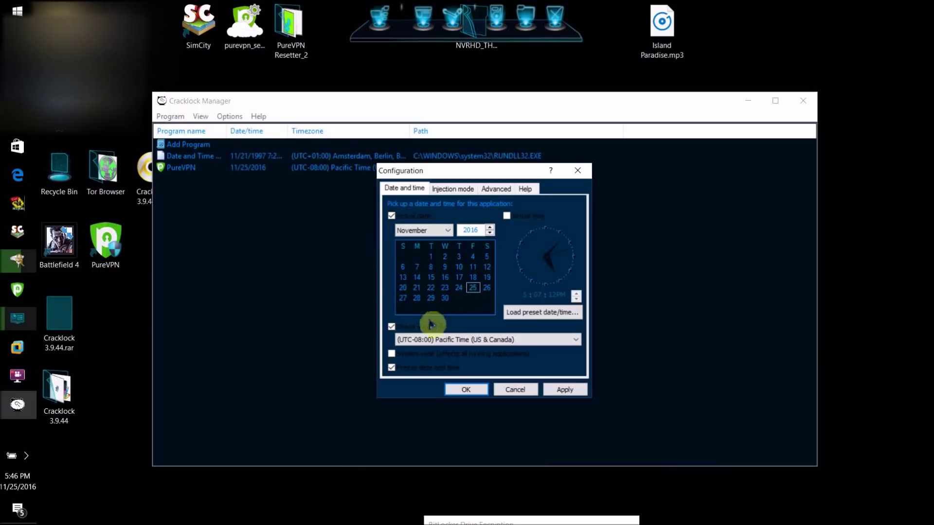
# Step: Keep PureVPN at November 25, 2016 with (UTC-08:00) Pacific Time (US & Canada), then apply
pyautogui.click(441, 339)
pyautogui.click(345, 274)
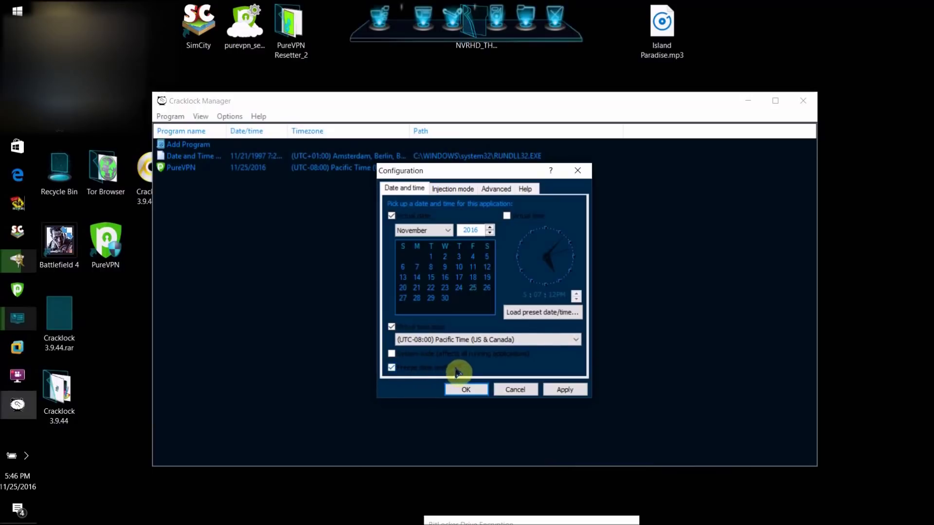
pyautogui.click(564, 391)
# Step: Confirm with OK so PureVPN is listed at 11/25/2016 with UTC-08:00 Pacific Time
pyautogui.click(481, 391)
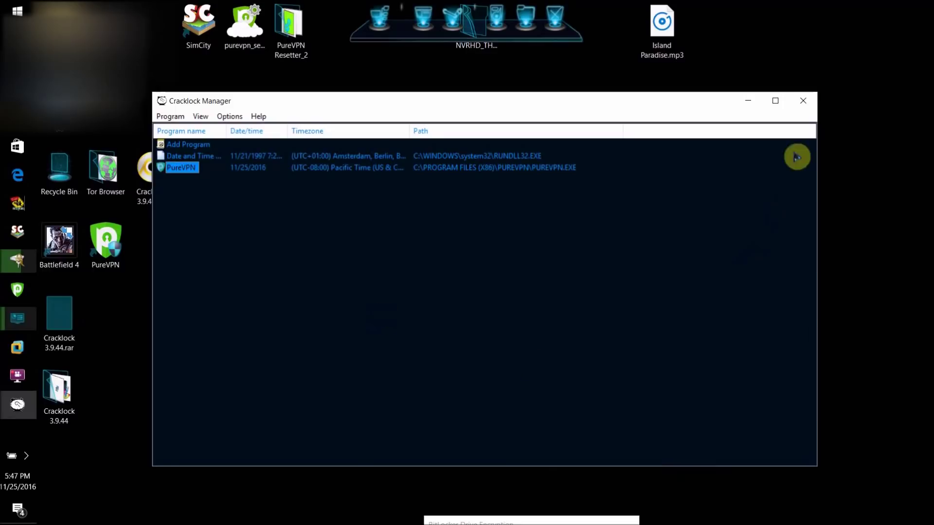
# Step: Close the Cracklock Manager window
pyautogui.click(803, 100)
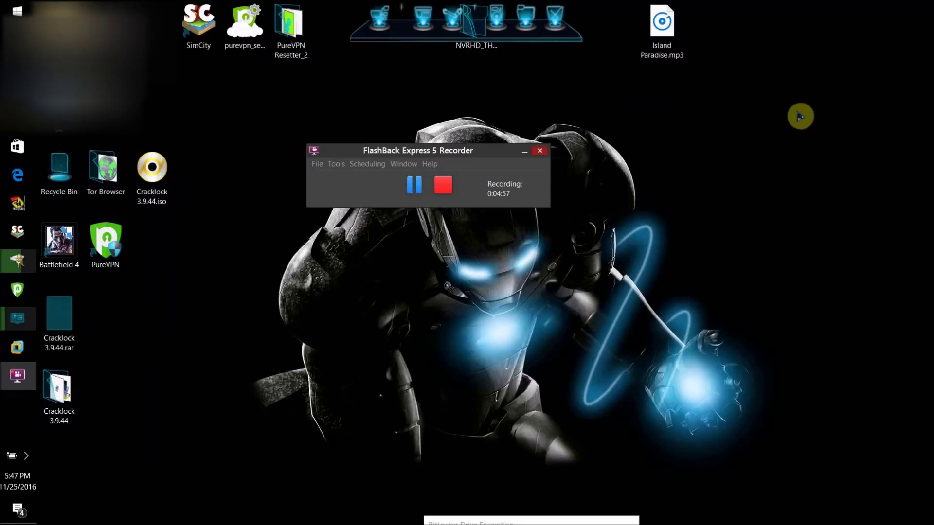